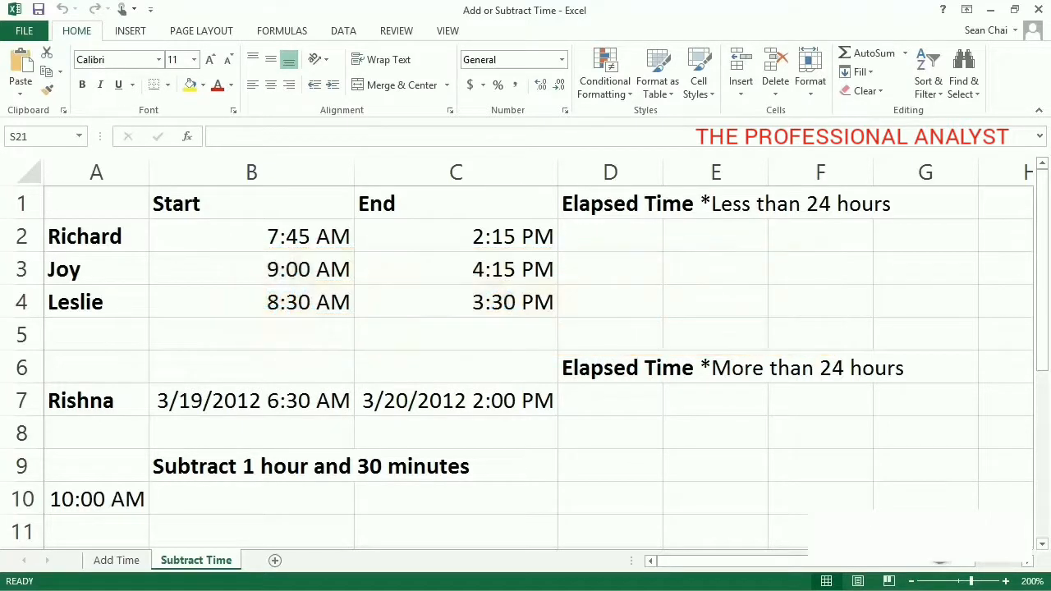
Step: Enter the formula =(C2-B2)*24 in D2 to compute elapsed hours between the start and end times
click(567, 236)
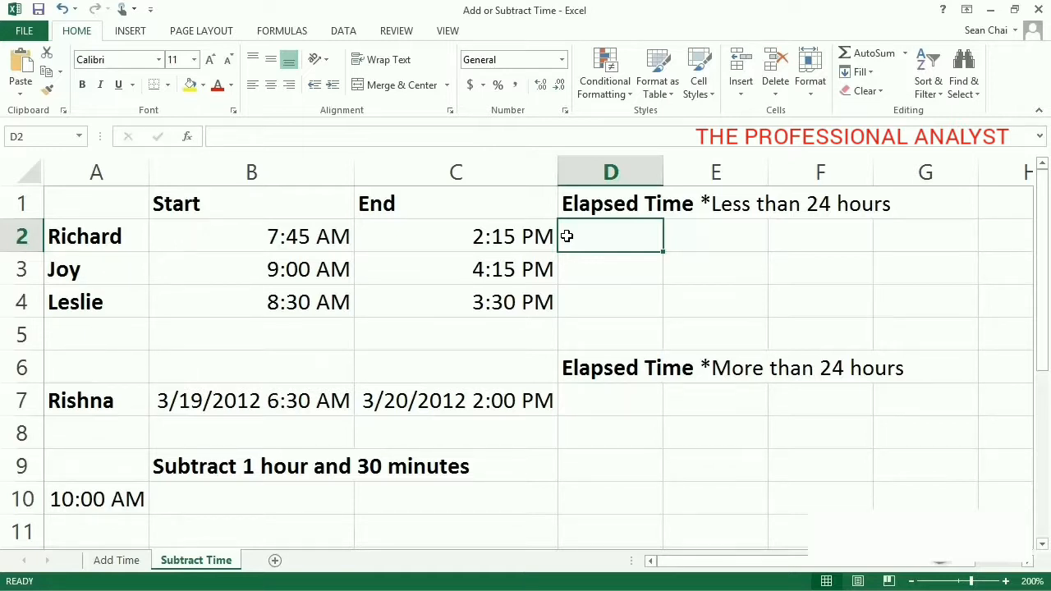
text(=)
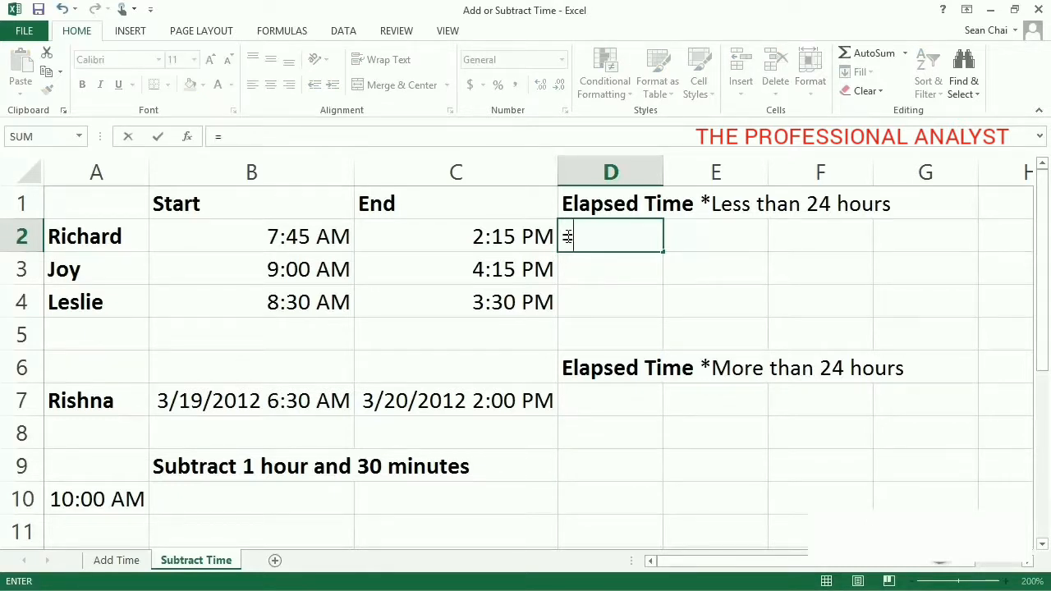
text(()
click(510, 236)
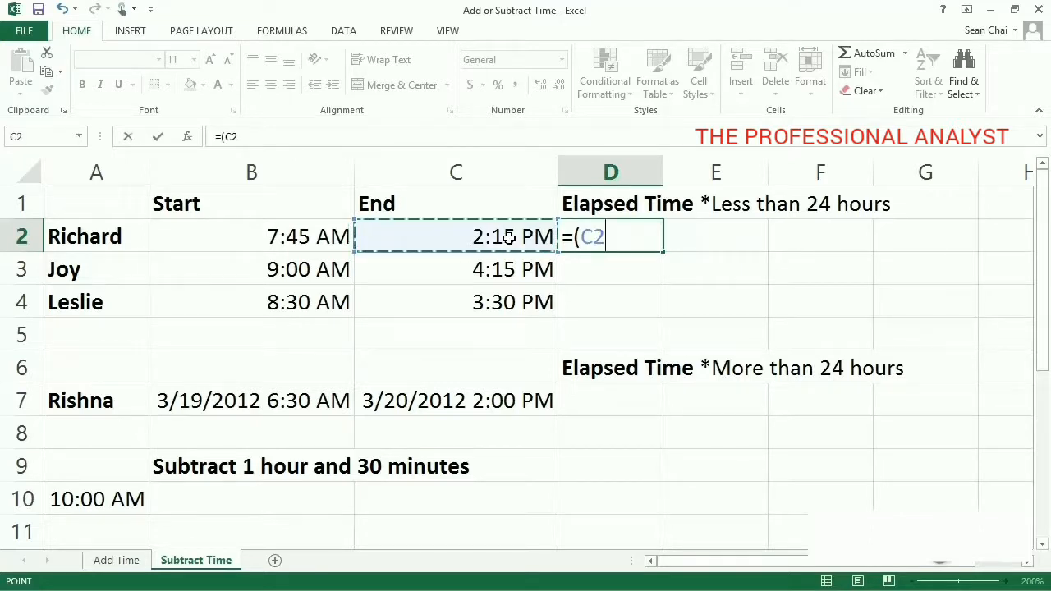
text(-)
click(333, 245)
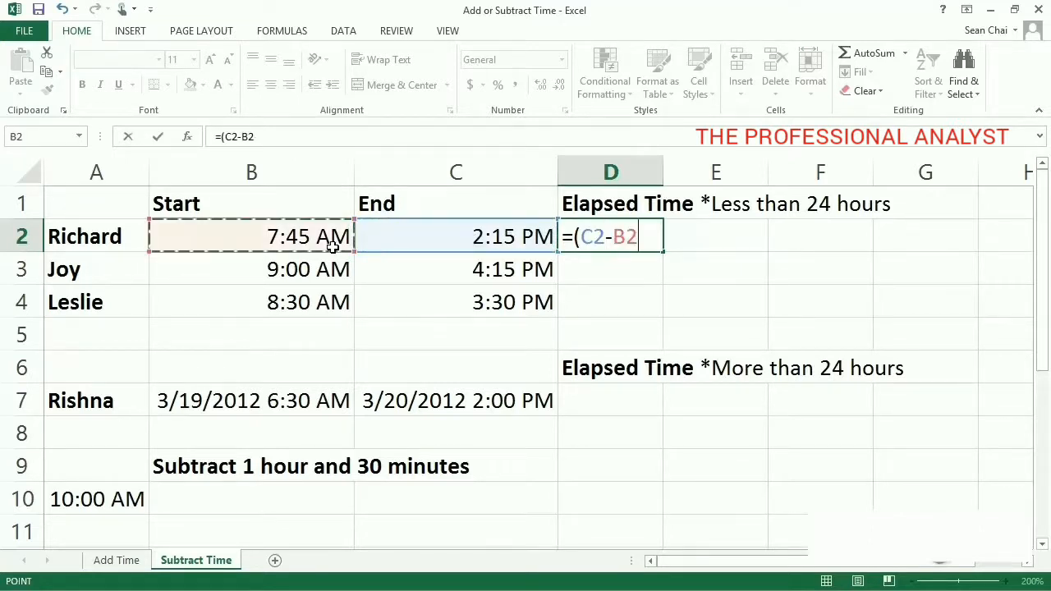
text())
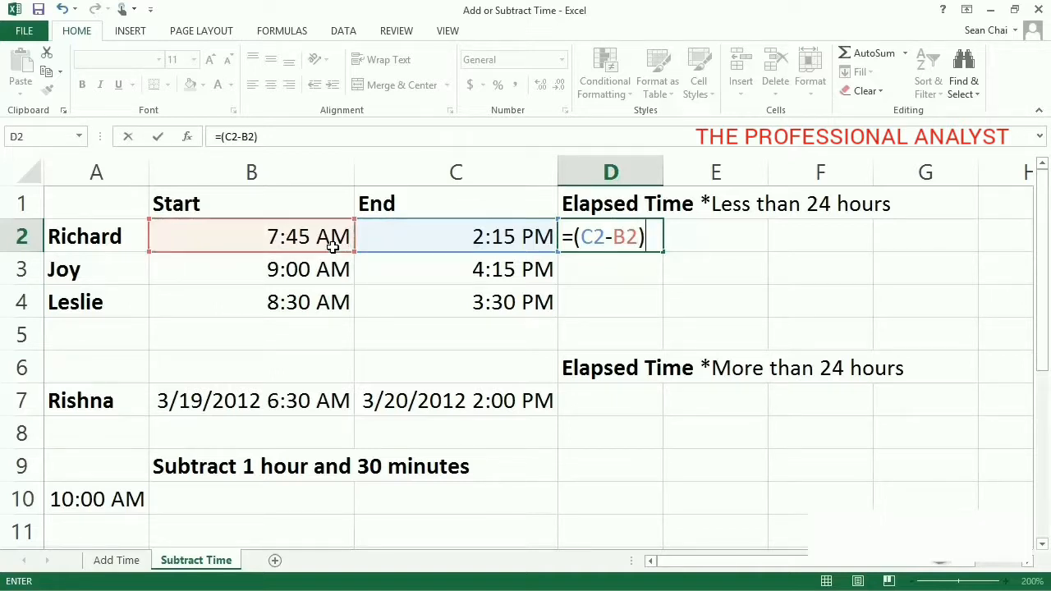
text(*24)
key(Return)
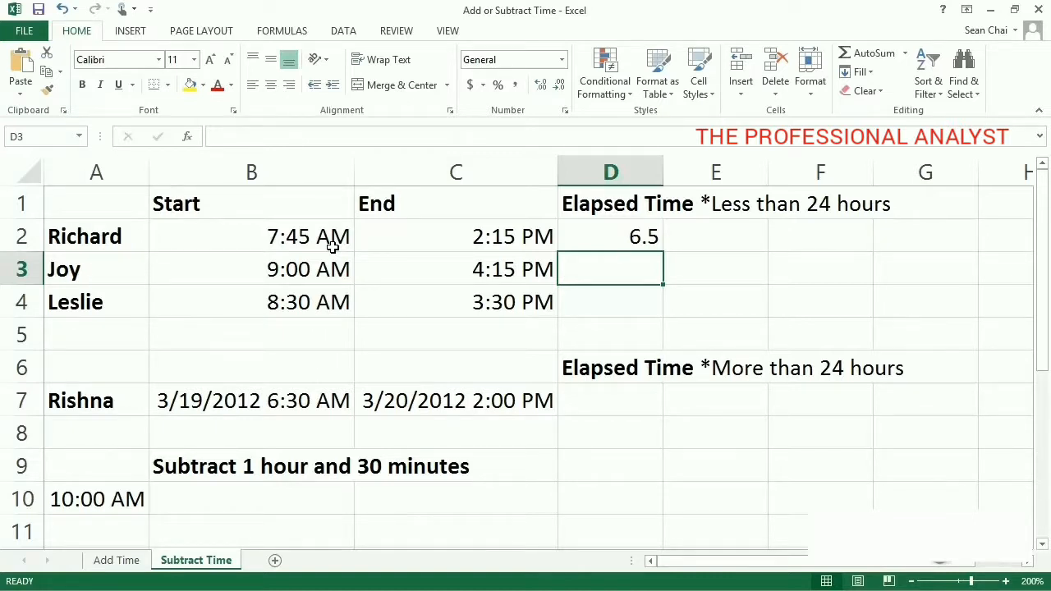
Step: Format D2 as Number with 2 decimal places
right_click(599, 239)
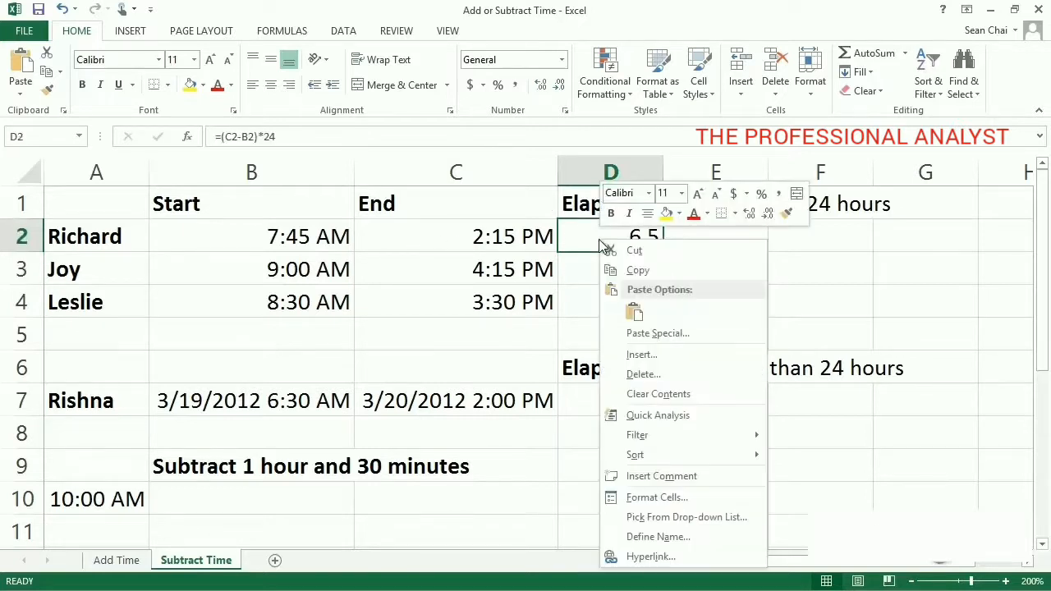
click(715, 497)
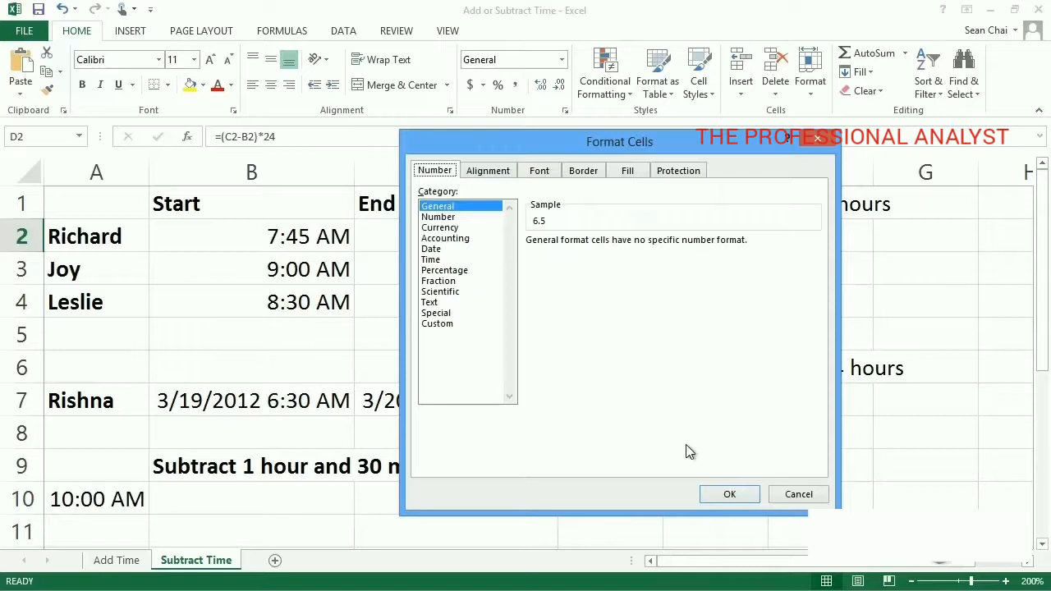
click(475, 218)
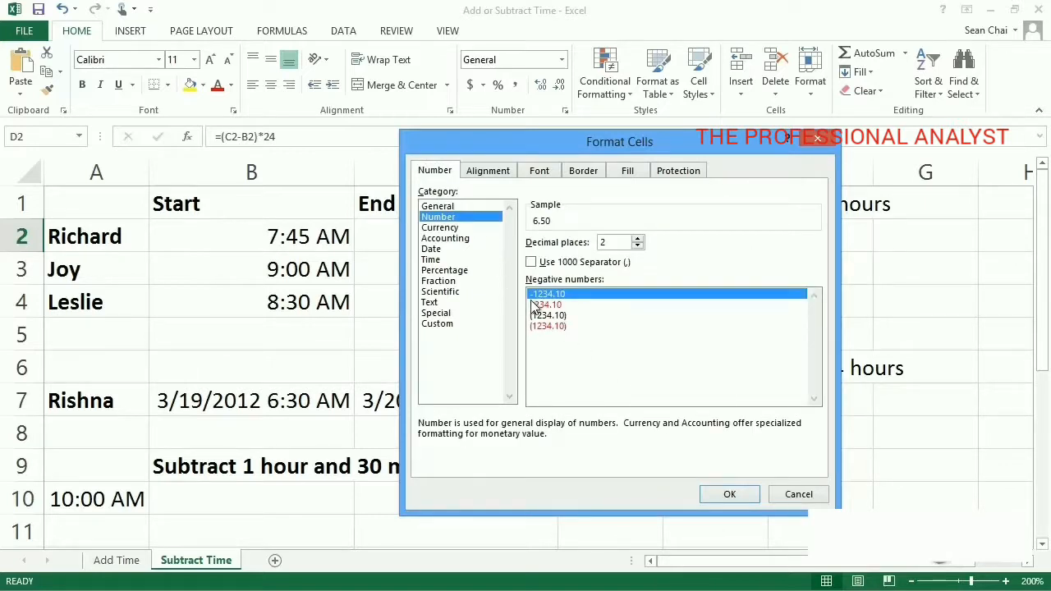
click(730, 494)
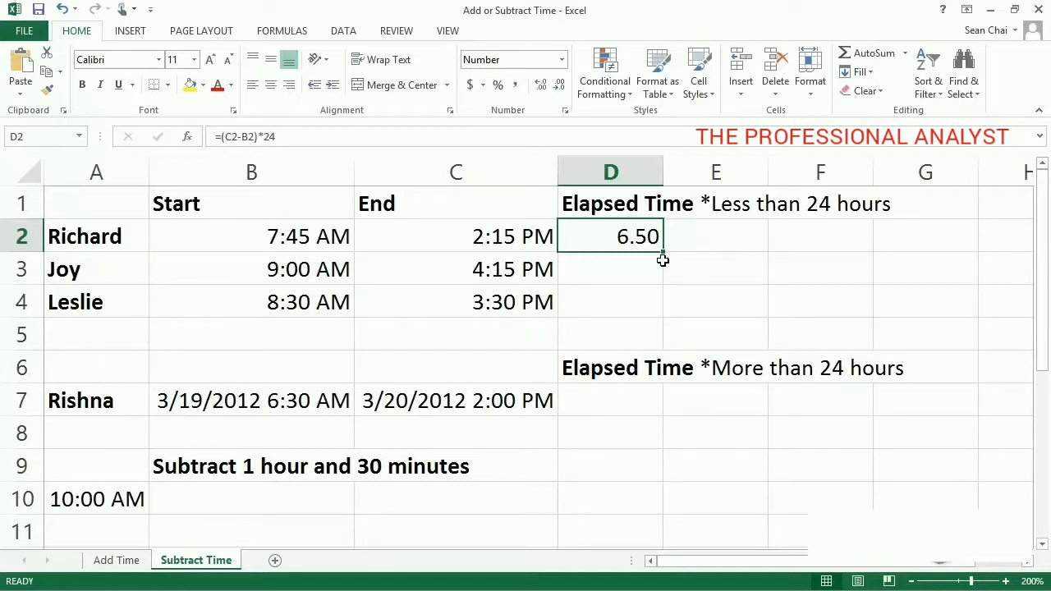
Step: Fill the elapsed-hours formula from D2 down through D4
drag(664, 252, 664, 252)
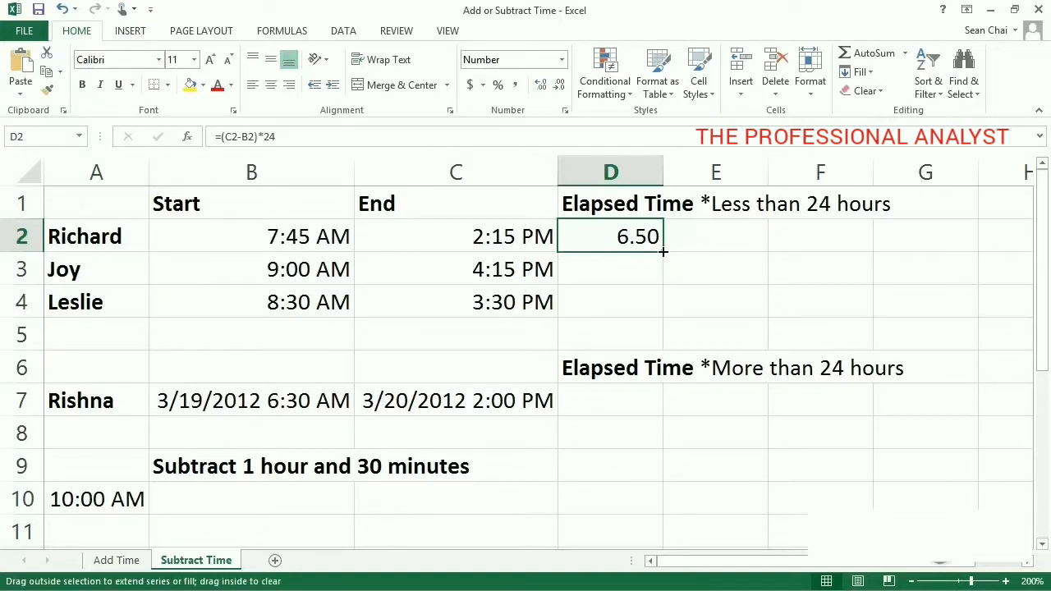
drag(664, 253, 662, 321)
click(655, 327)
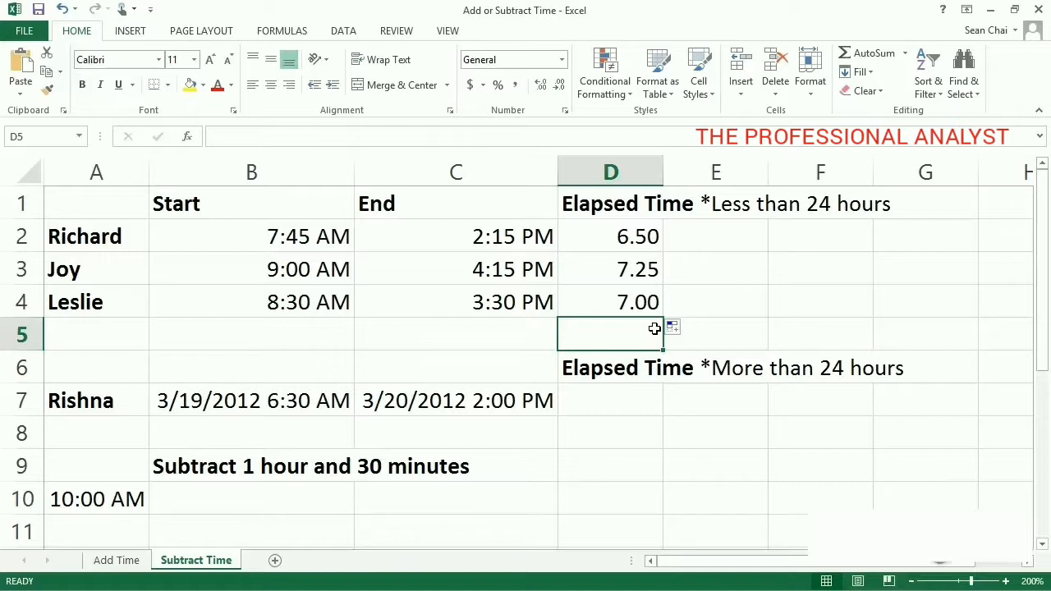
Step: Enter the formula =C7-B7 in D7 to subtract the start date-time from the end date-time
click(624, 408)
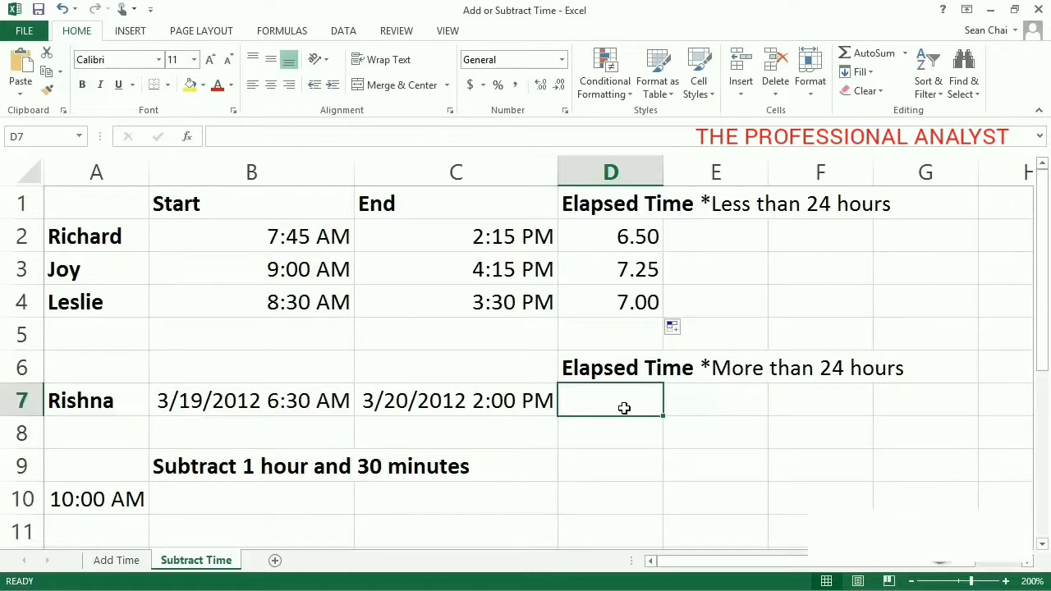
text(=)
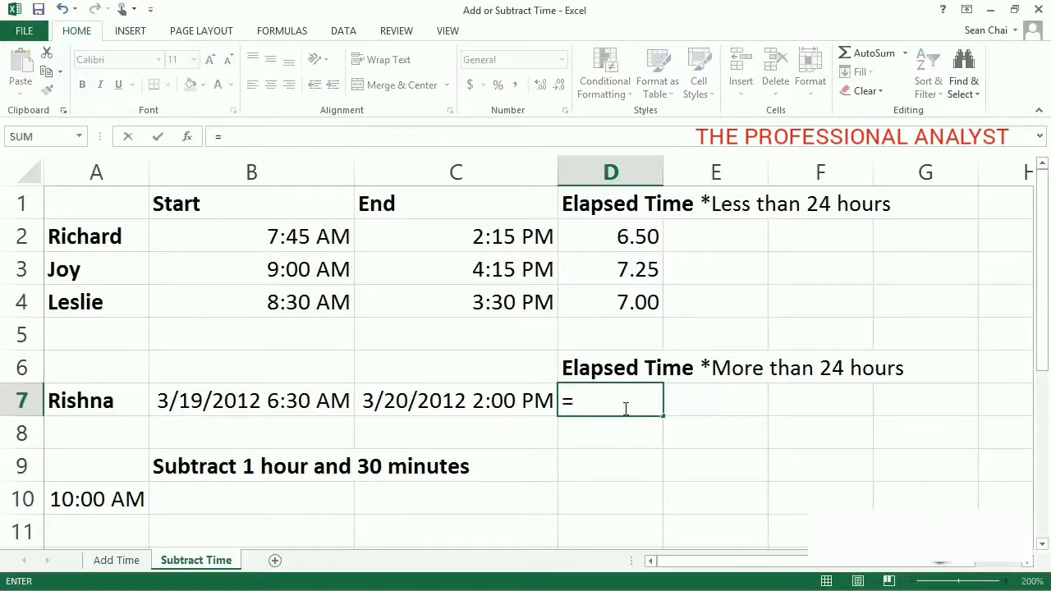
click(505, 401)
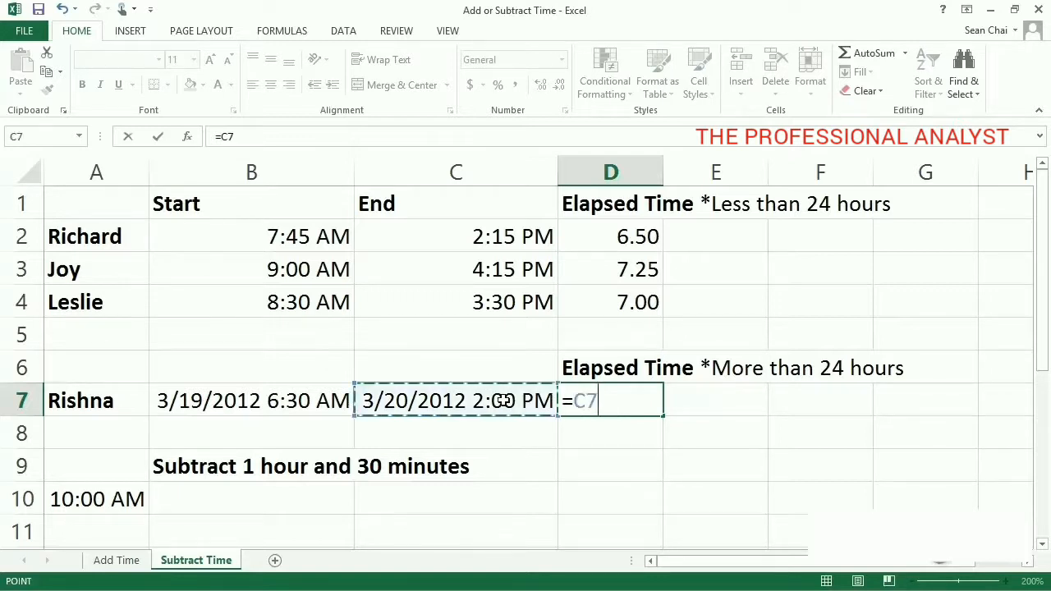
text(-)
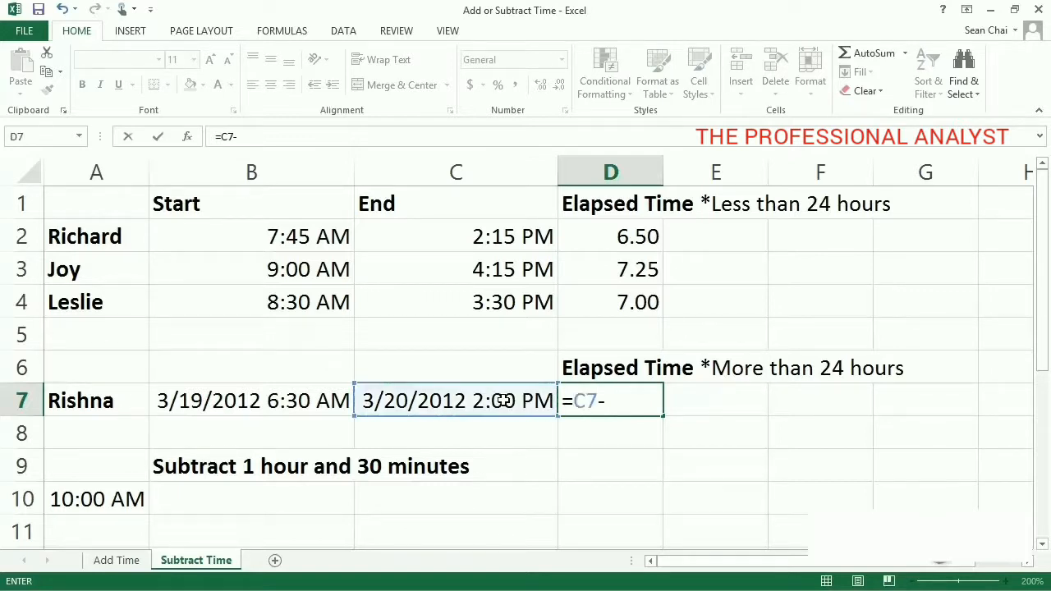
click(320, 394)
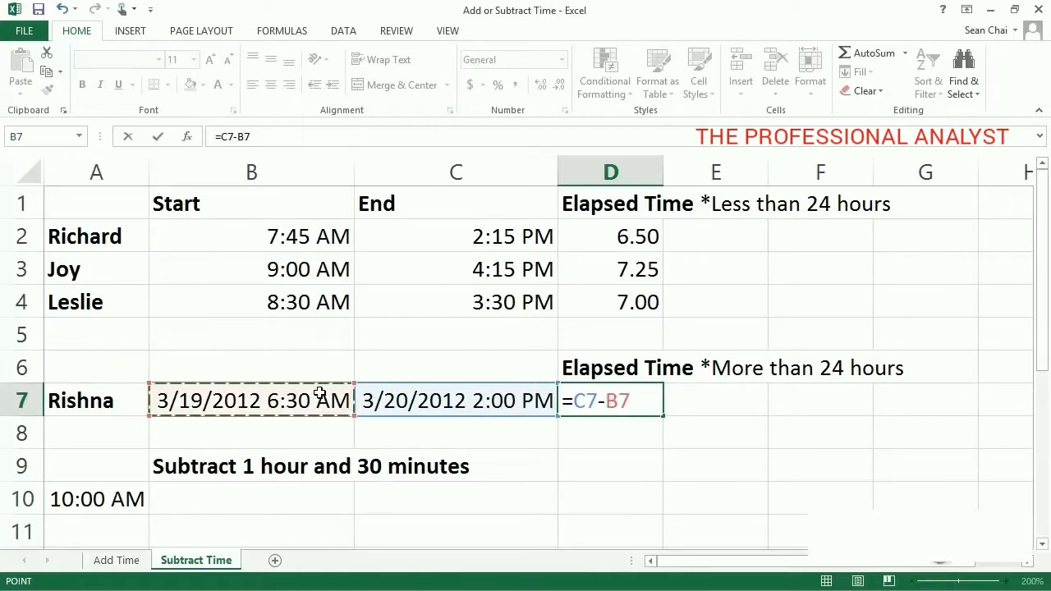
key(Return)
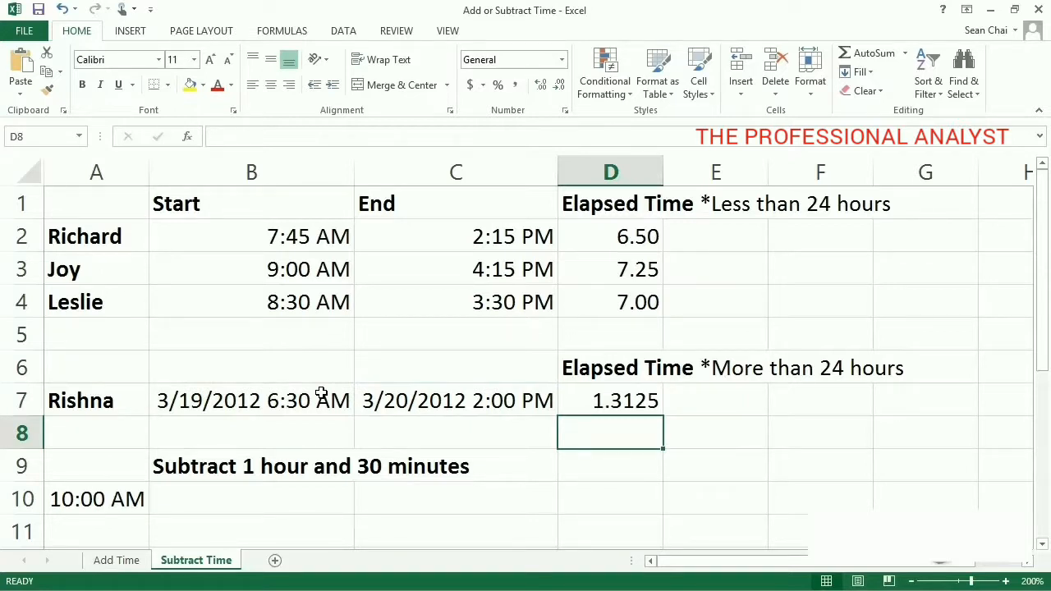
Step: Apply the custom number format [h]:mm to D7
right_click(597, 403)
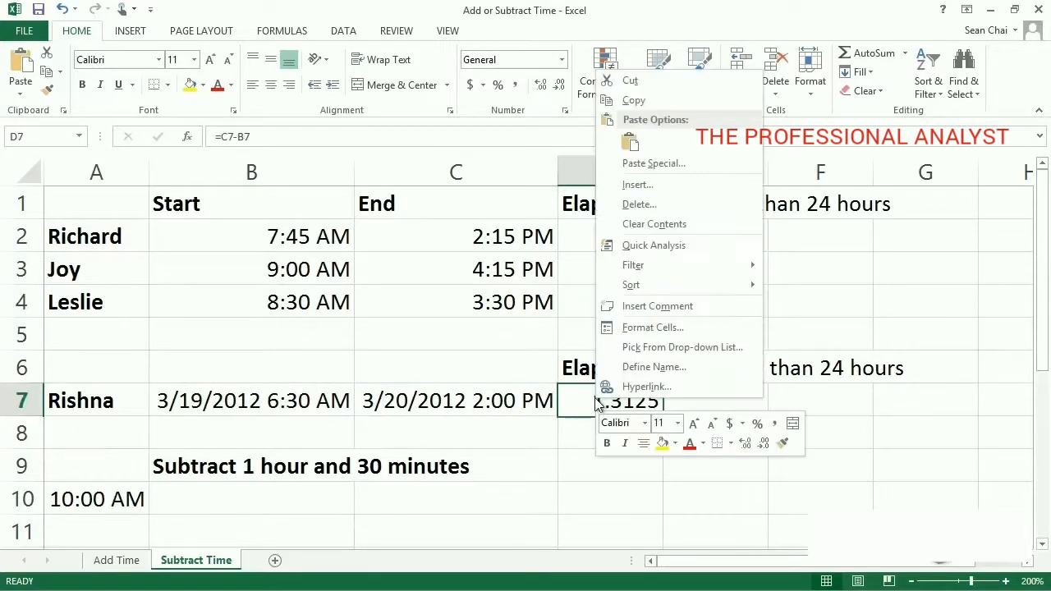
click(712, 332)
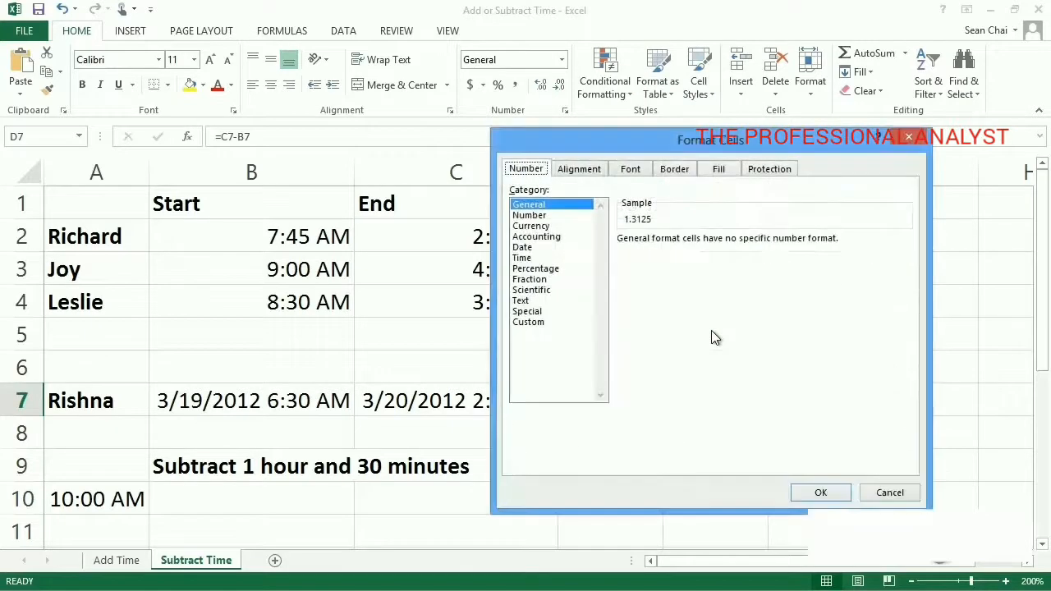
click(543, 324)
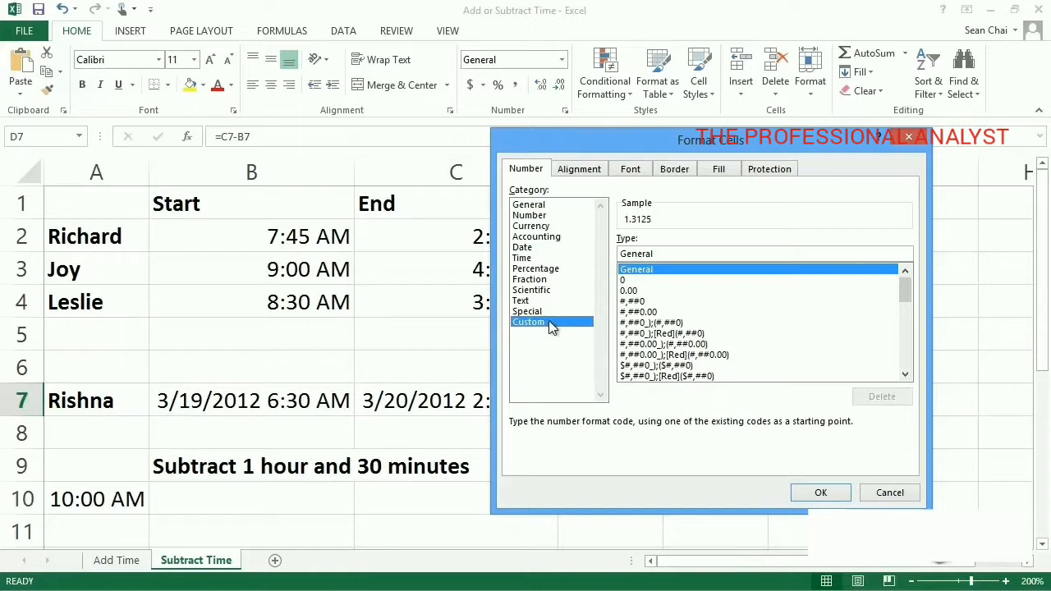
drag(900, 287, 907, 361)
click(675, 379)
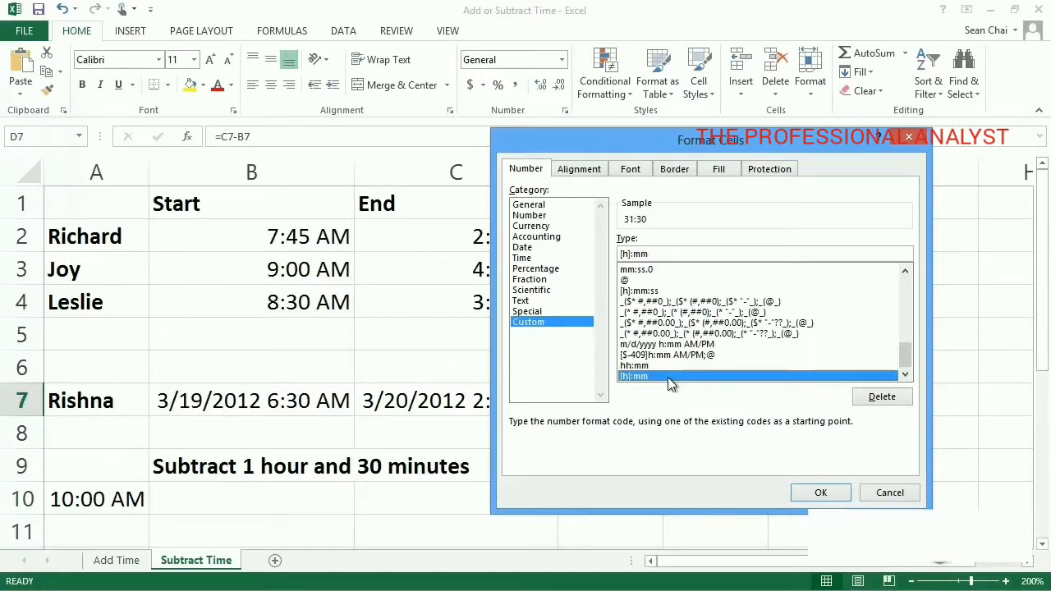
click(818, 495)
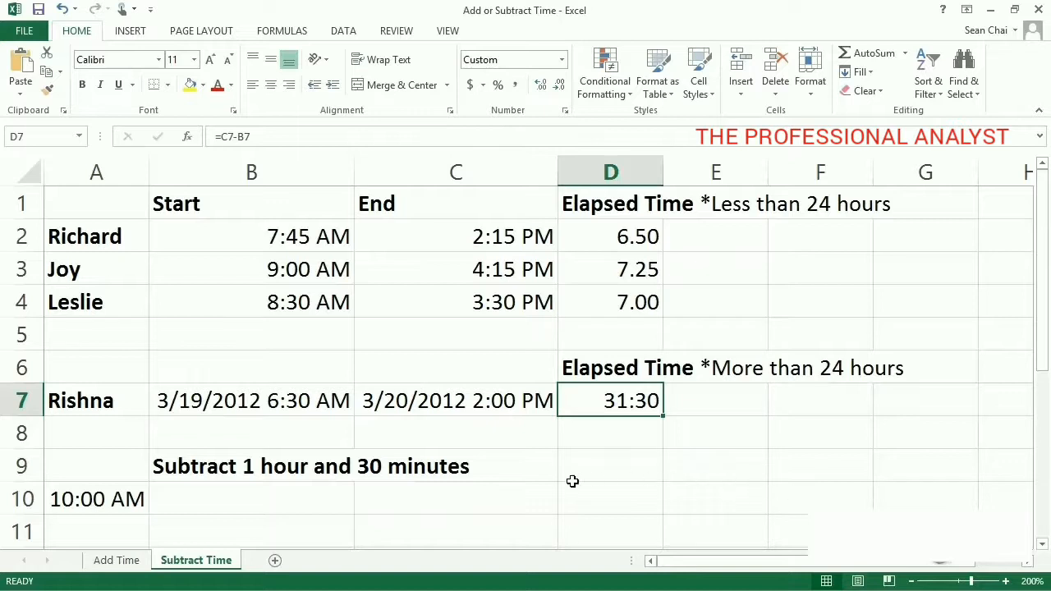
Step: Enter the formula =A10-TIME(1,30,0) in B10 to subtract 1 hour and 30 minutes from A10
click(321, 498)
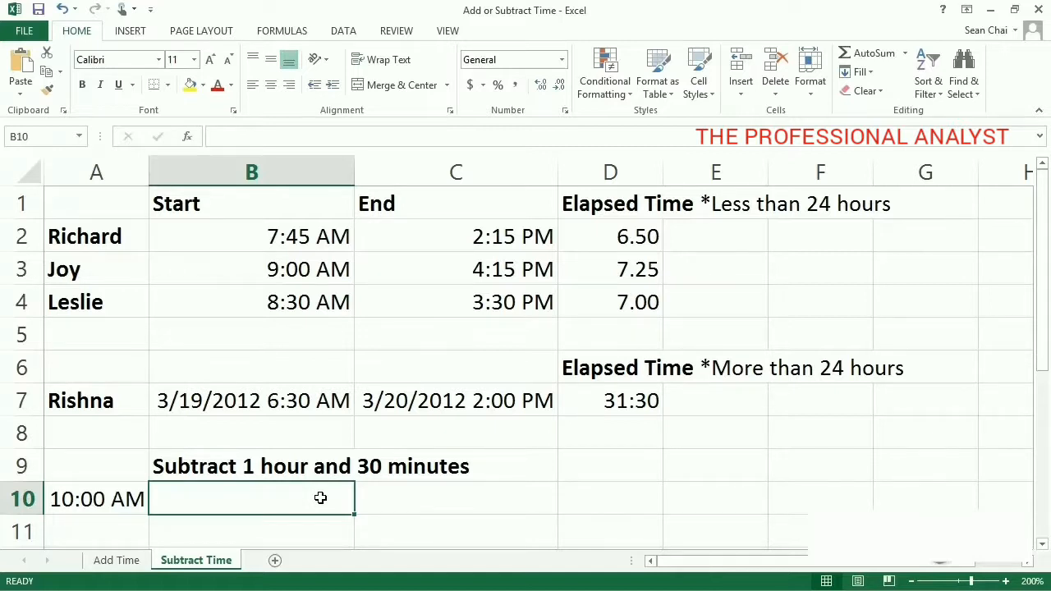
text(=)
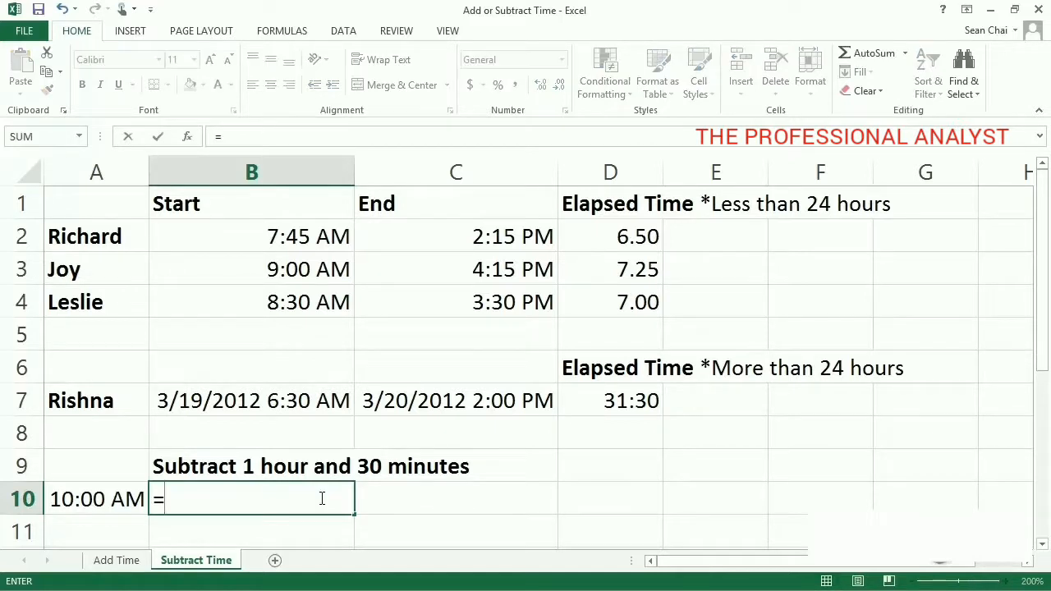
click(112, 498)
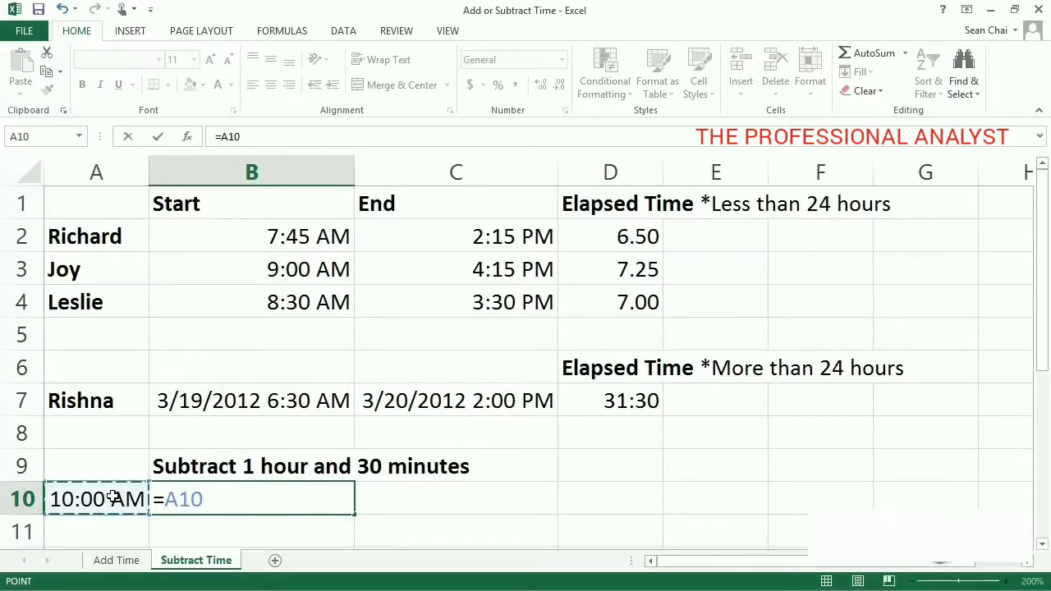
text(-)
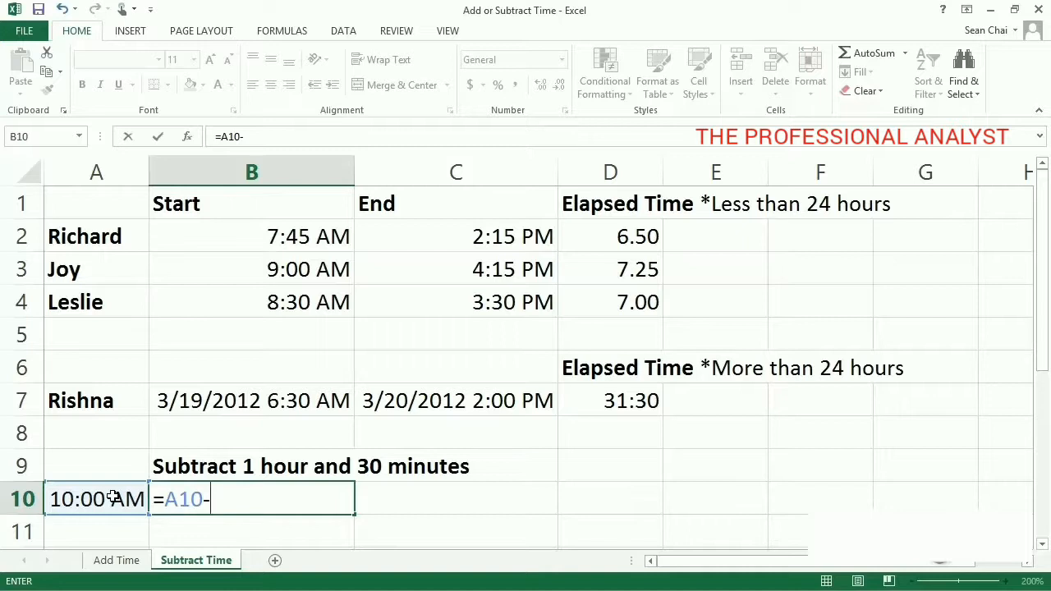
text(TIM)
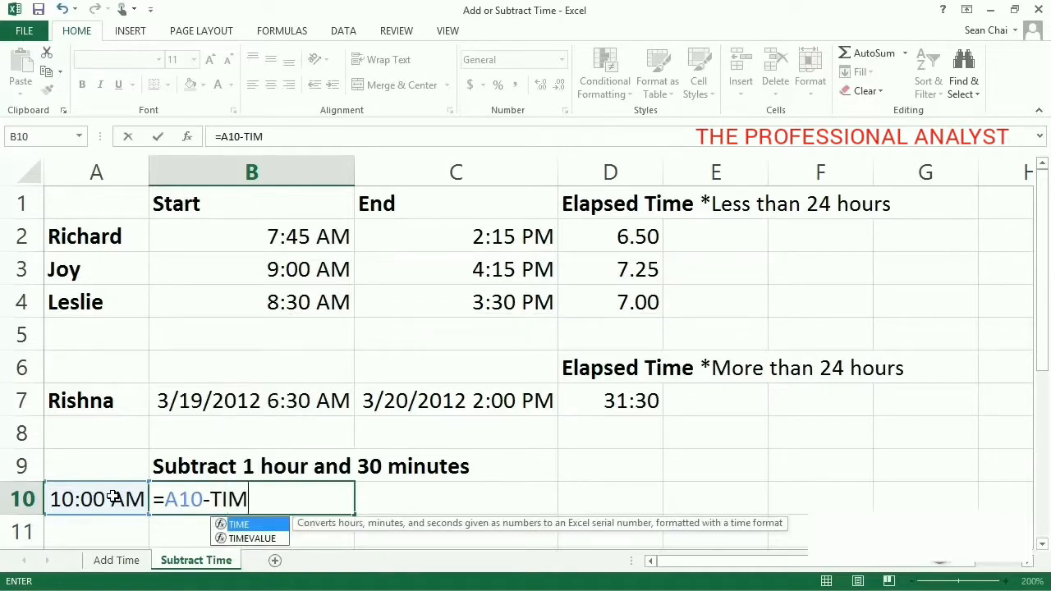
text(E()
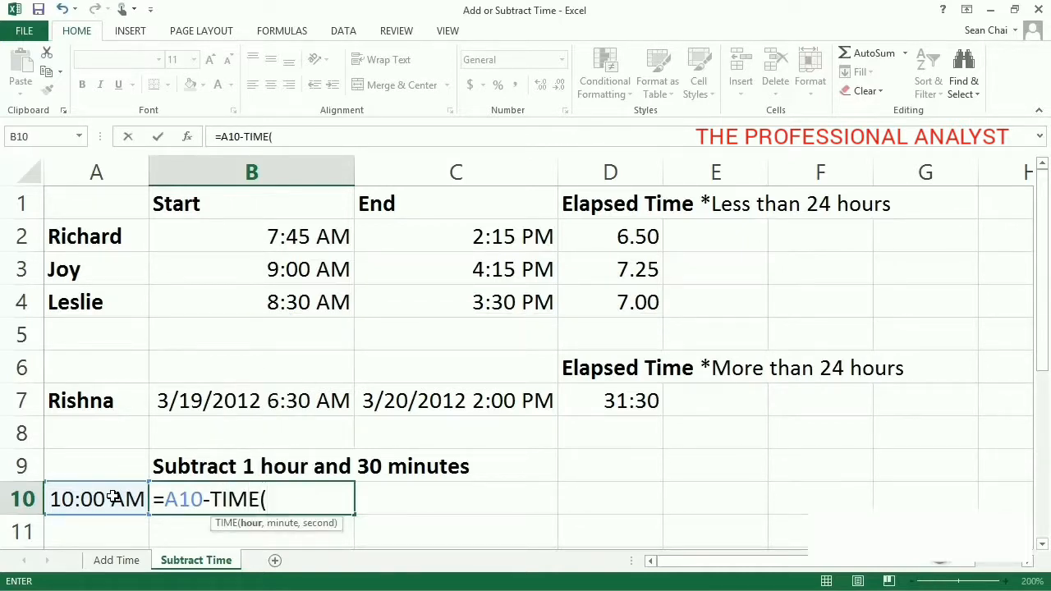
text(1)
text(,30)
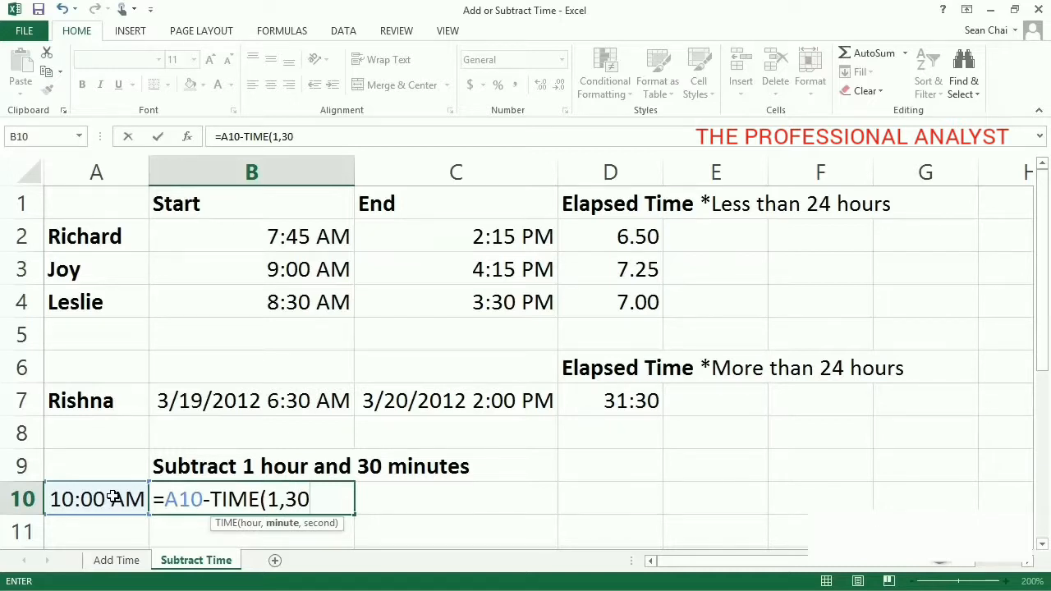
text(,0)
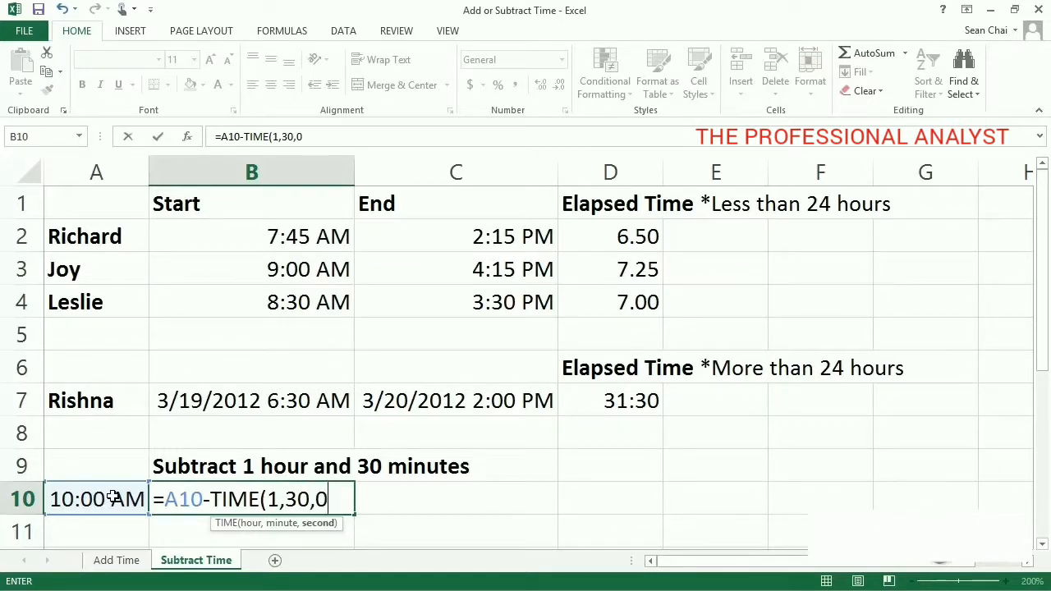
text())
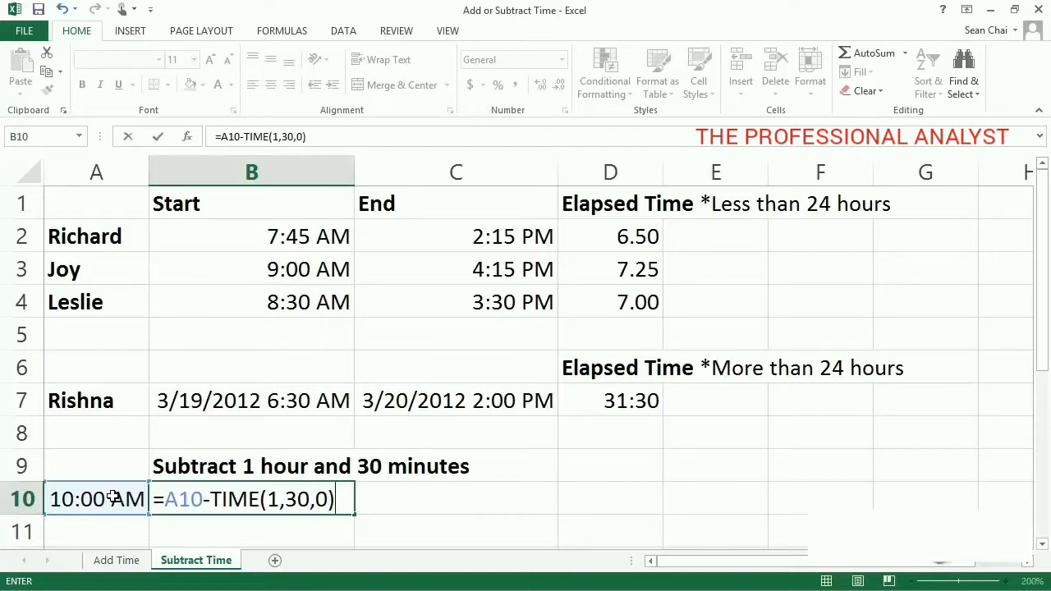
key(ctrl+Return)
key(Return)
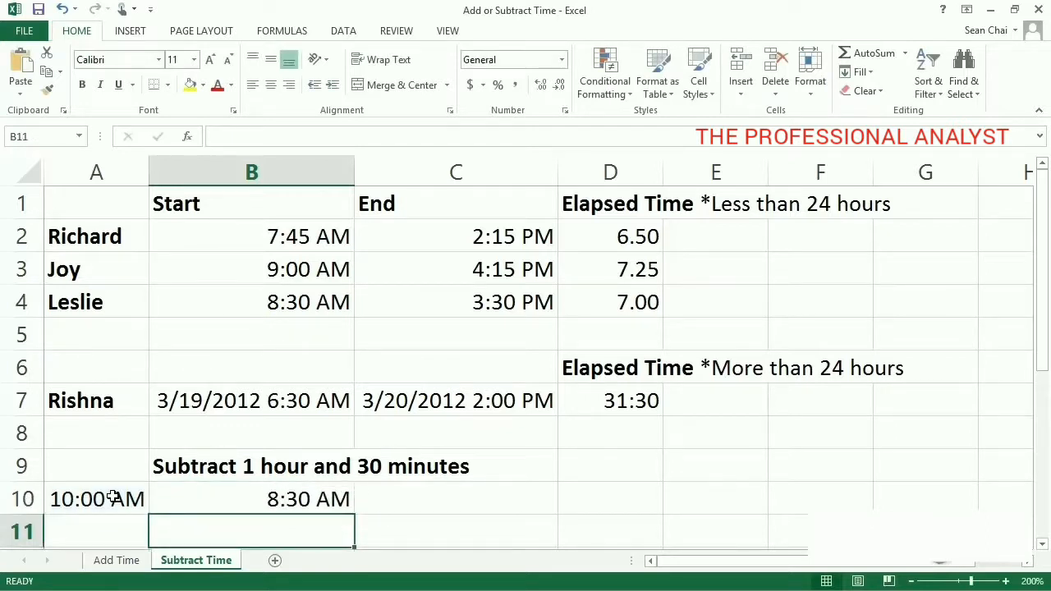